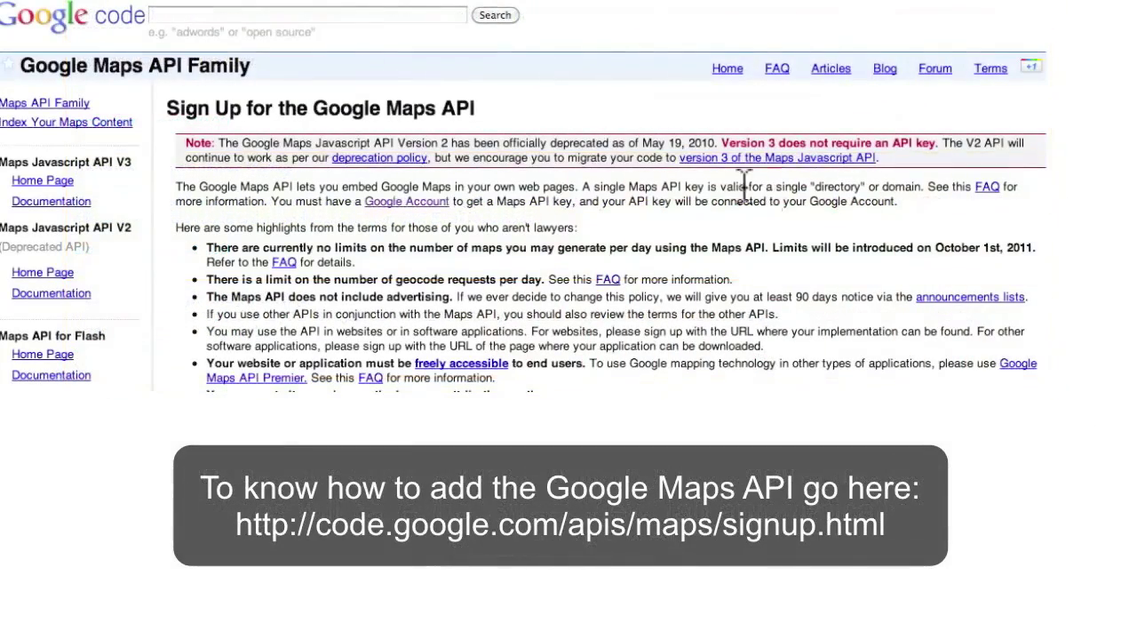
Read the Google Maps API terms of service down to section 19.7 Complete Agreement
mouse_move(146, 11)
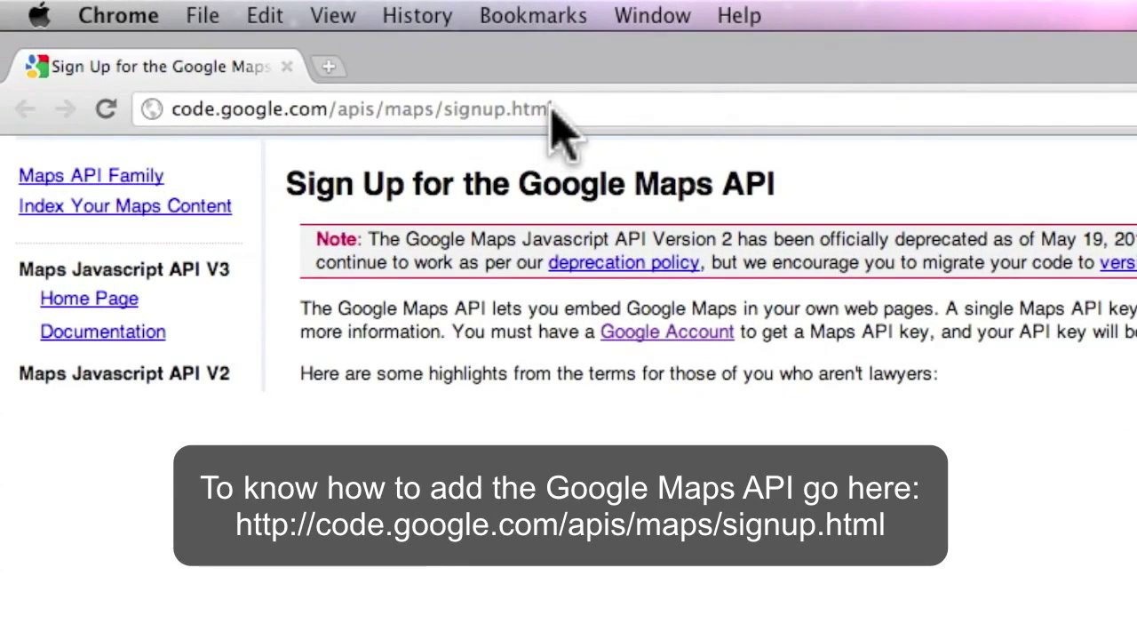
left_click(560, 111)
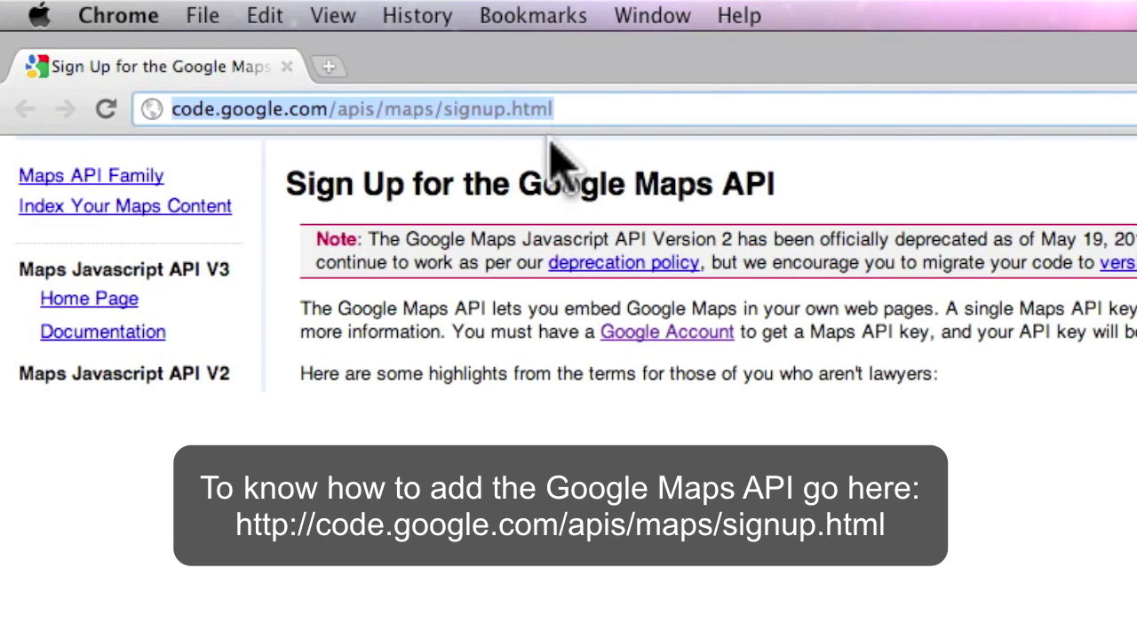
left_click(546, 140)
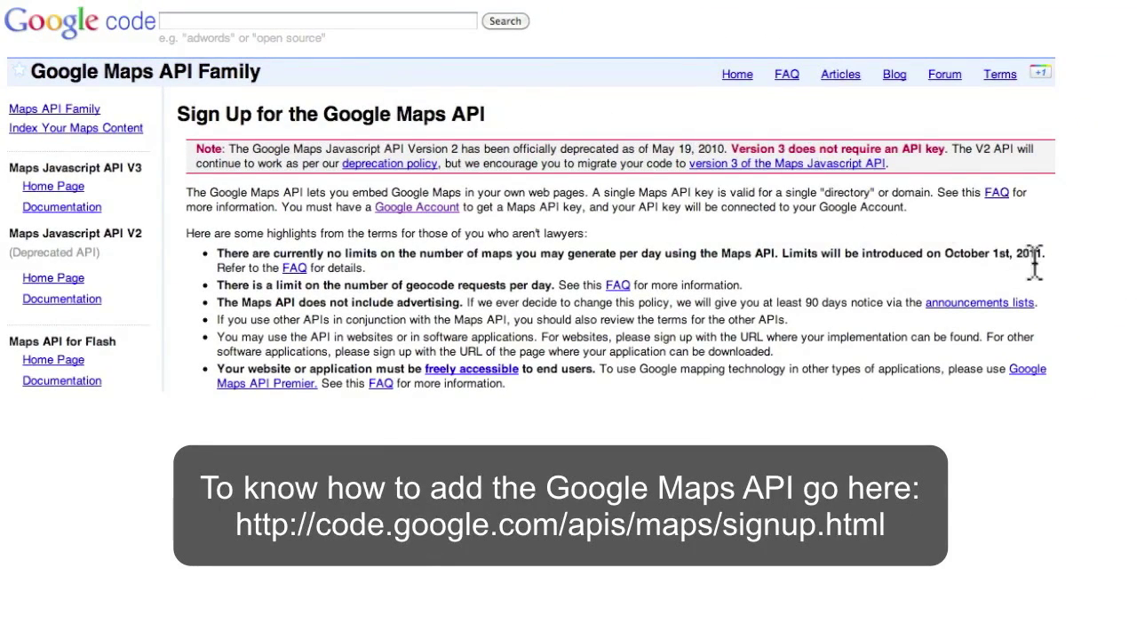
scroll(1044, 261, "down", 2)
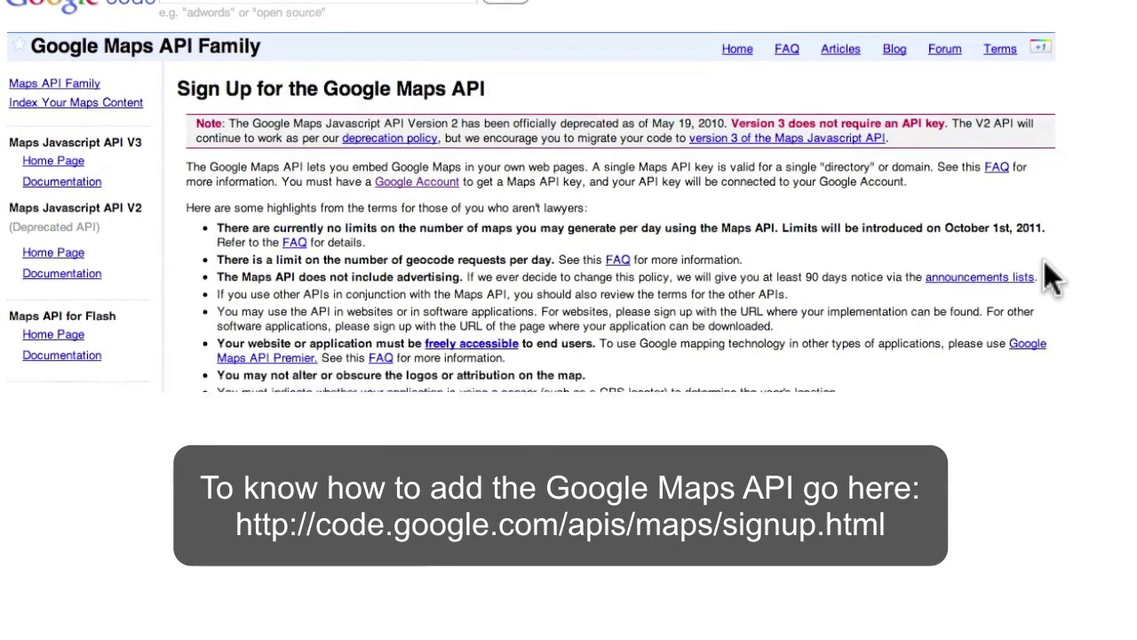
scroll(1041, 260, "down", 3)
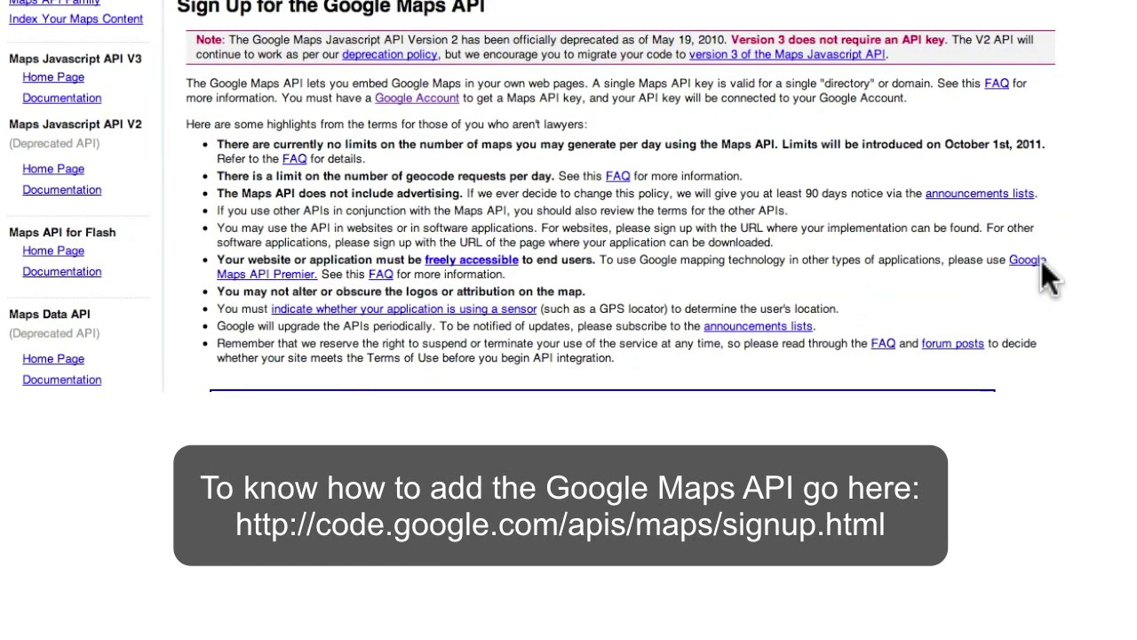
scroll(1042, 260, "down", 4)
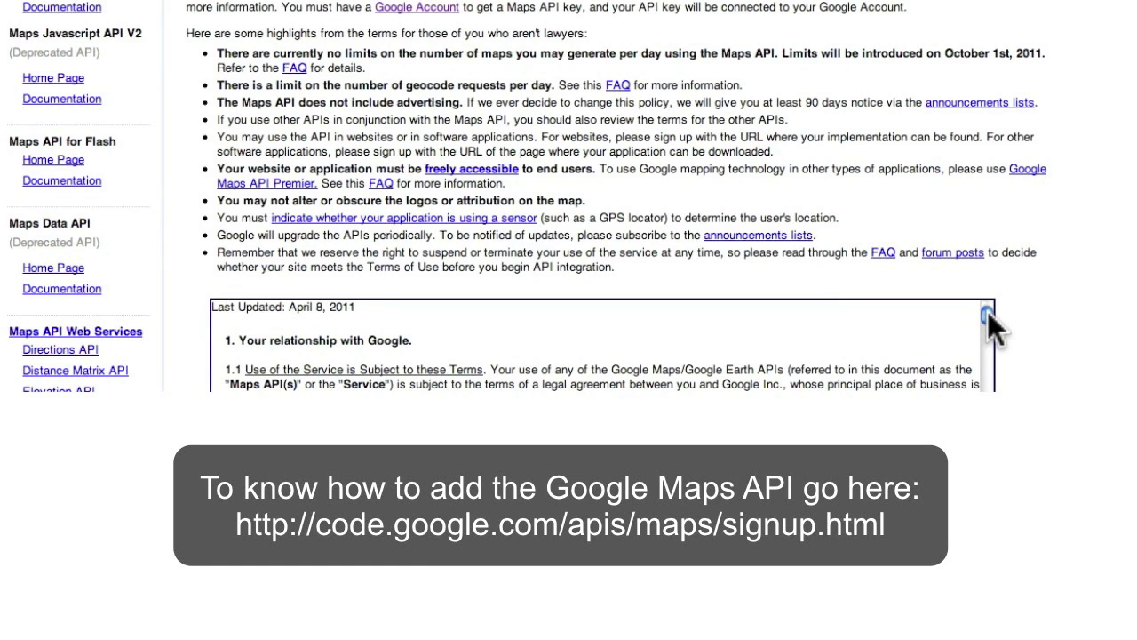
left_click_drag(987, 311, 988, 341)
scroll(988, 341, "down", 5)
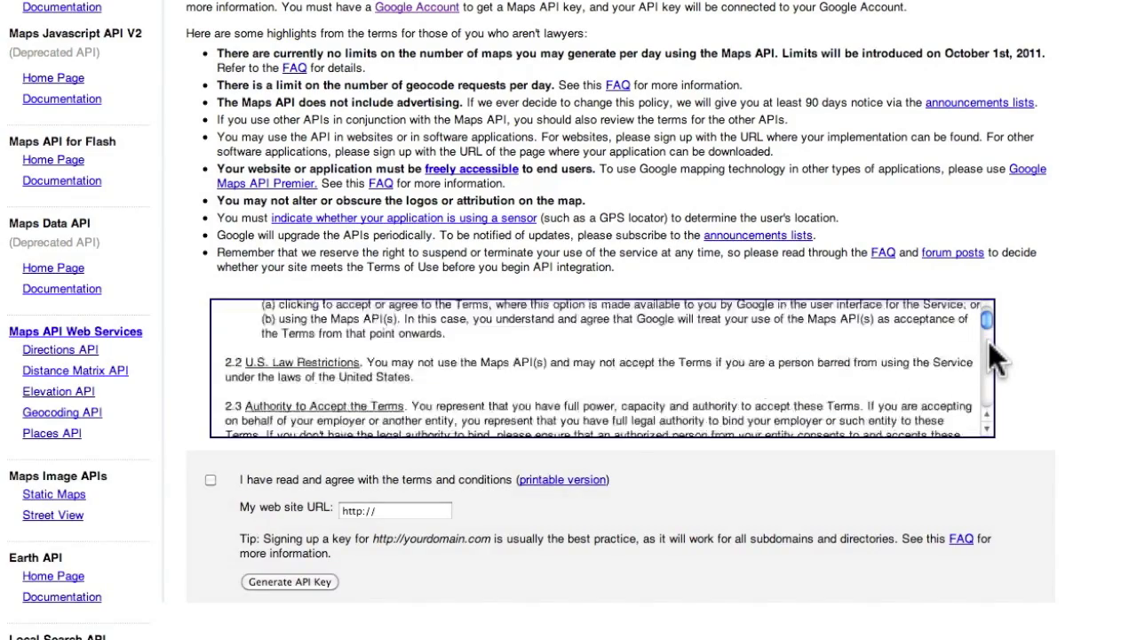
scroll(1091, 324, "down", 10)
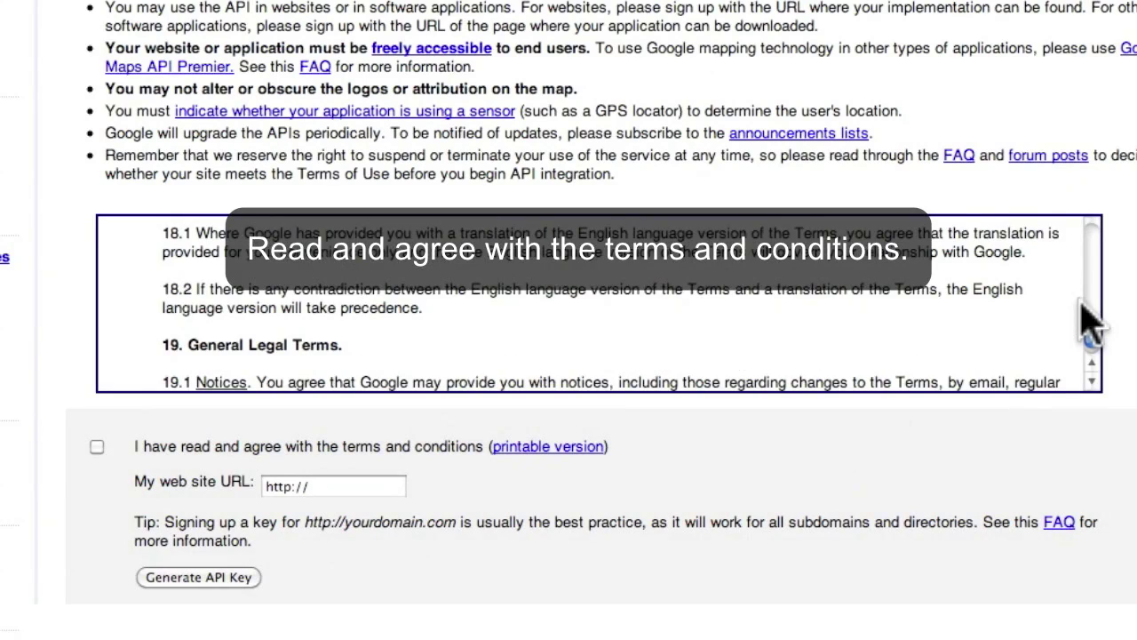
scroll(1091, 324, "down", 10)
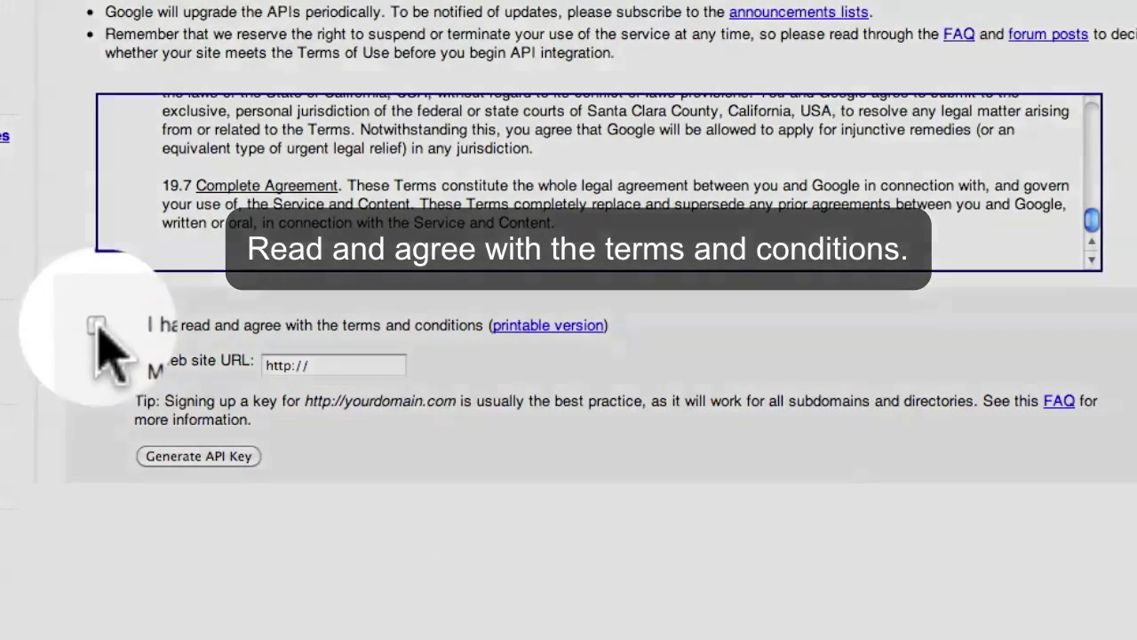
left_click(96, 326)
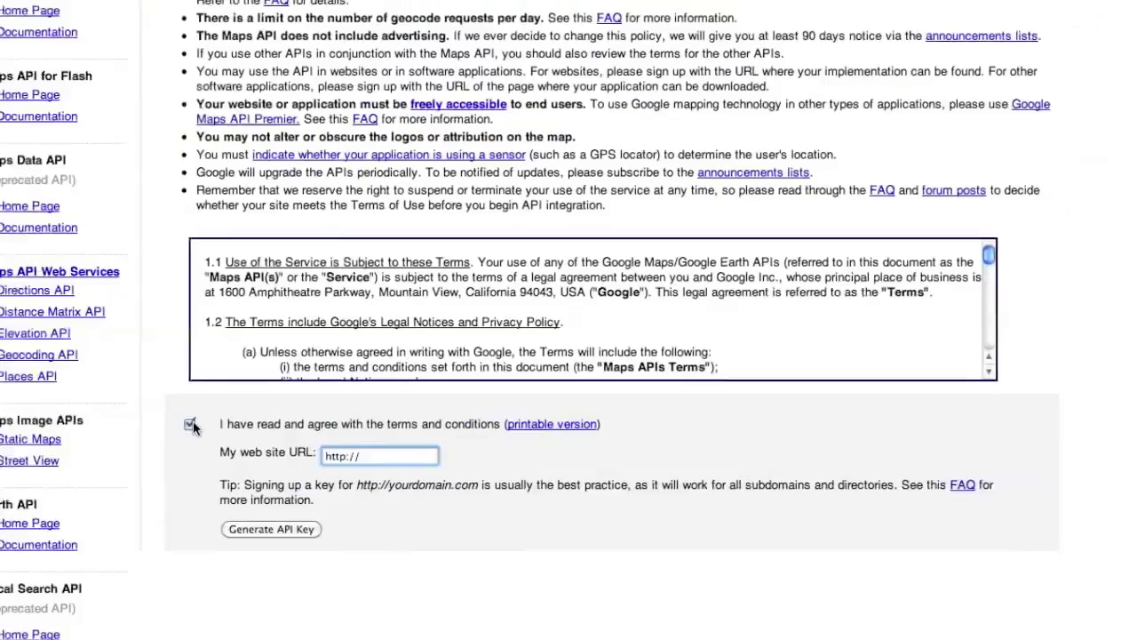
left_click(280, 367)
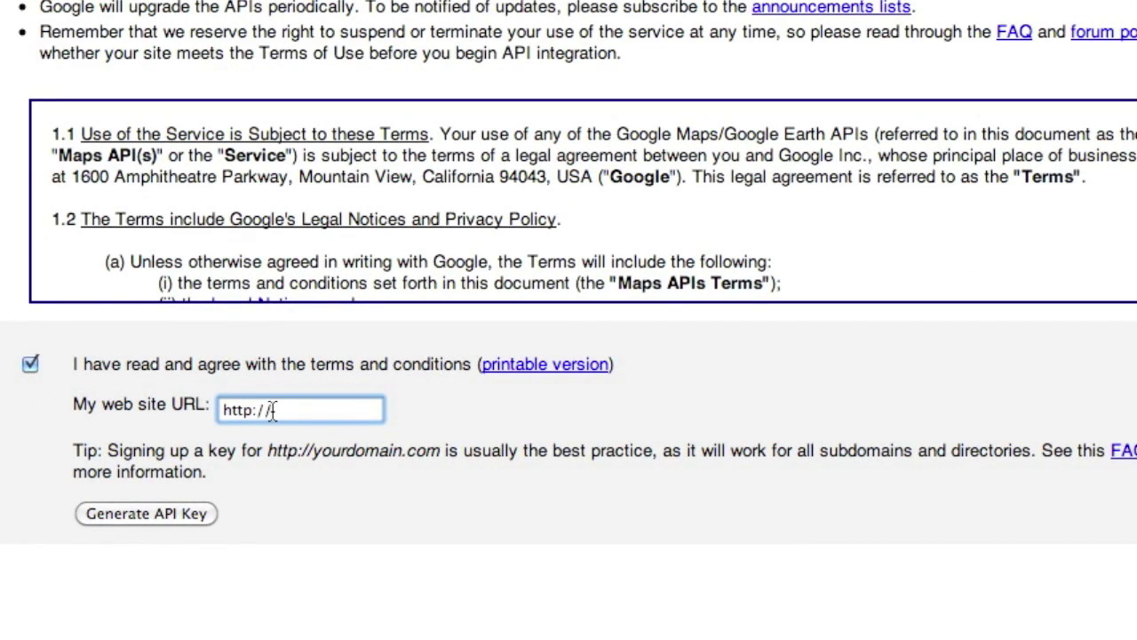
type("http://trainingvideos")
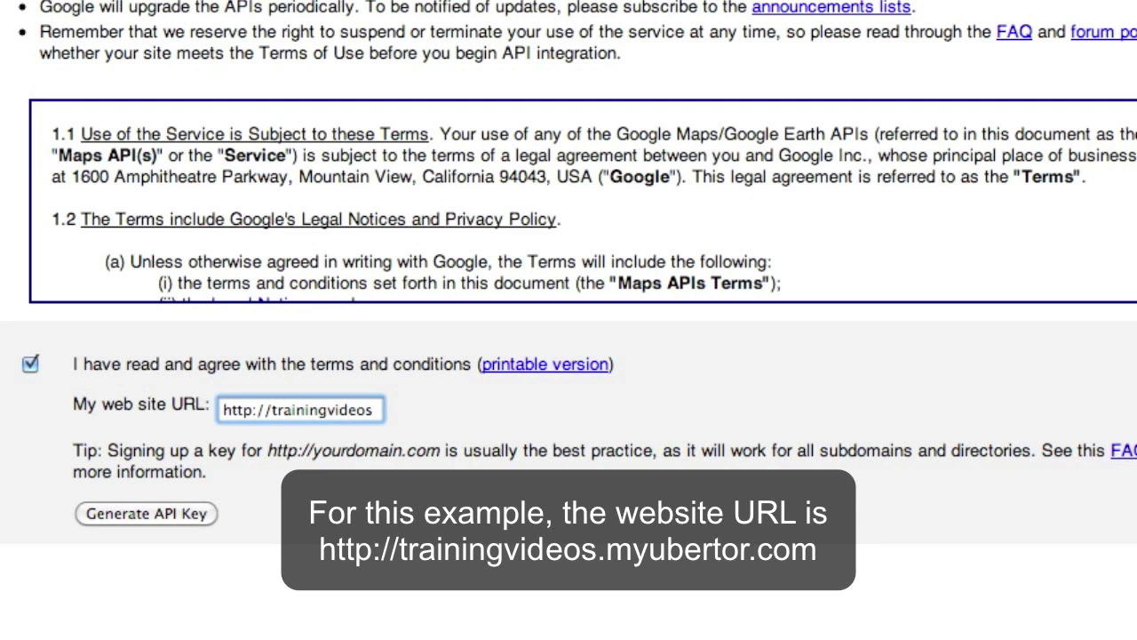
type(".myubertor")
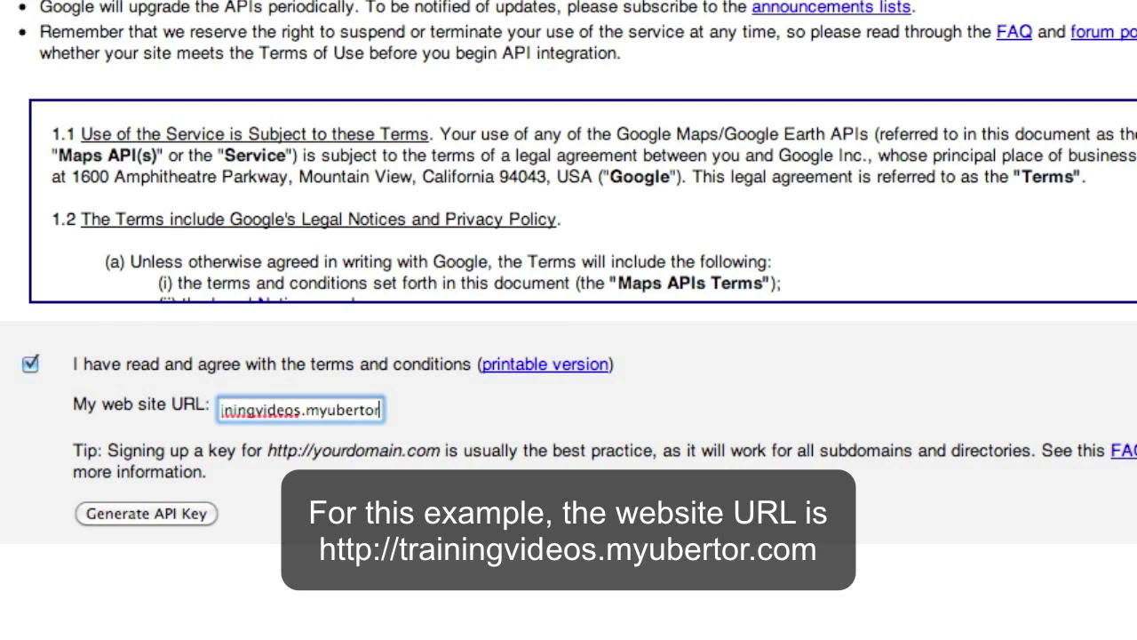
type(".com")
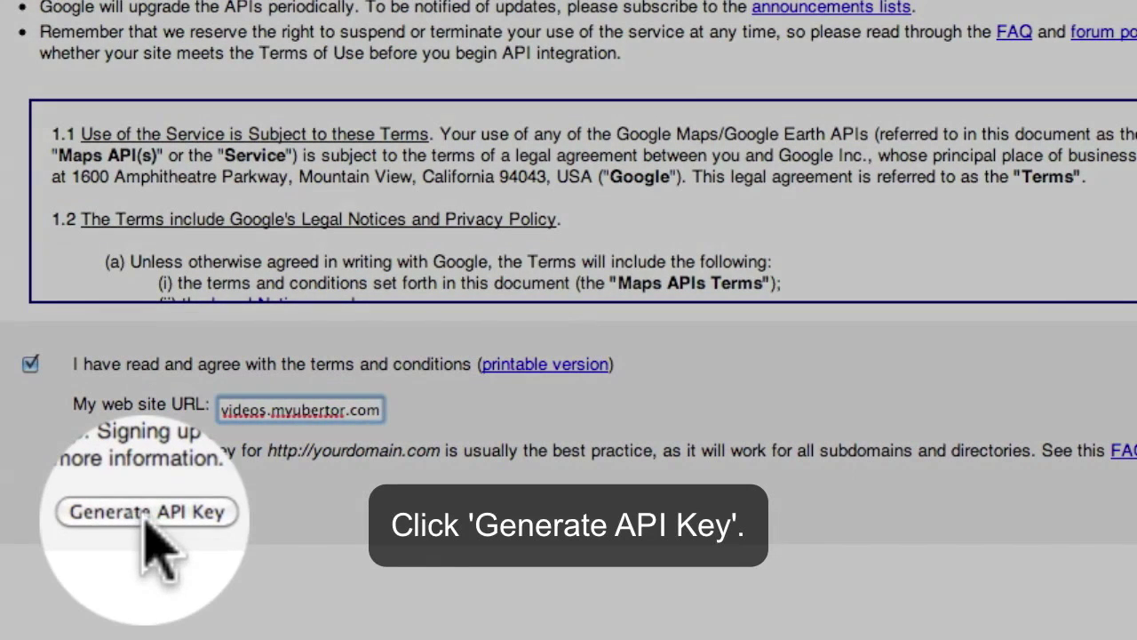
Generate the Google Maps API key for the website
left_click(147, 517)
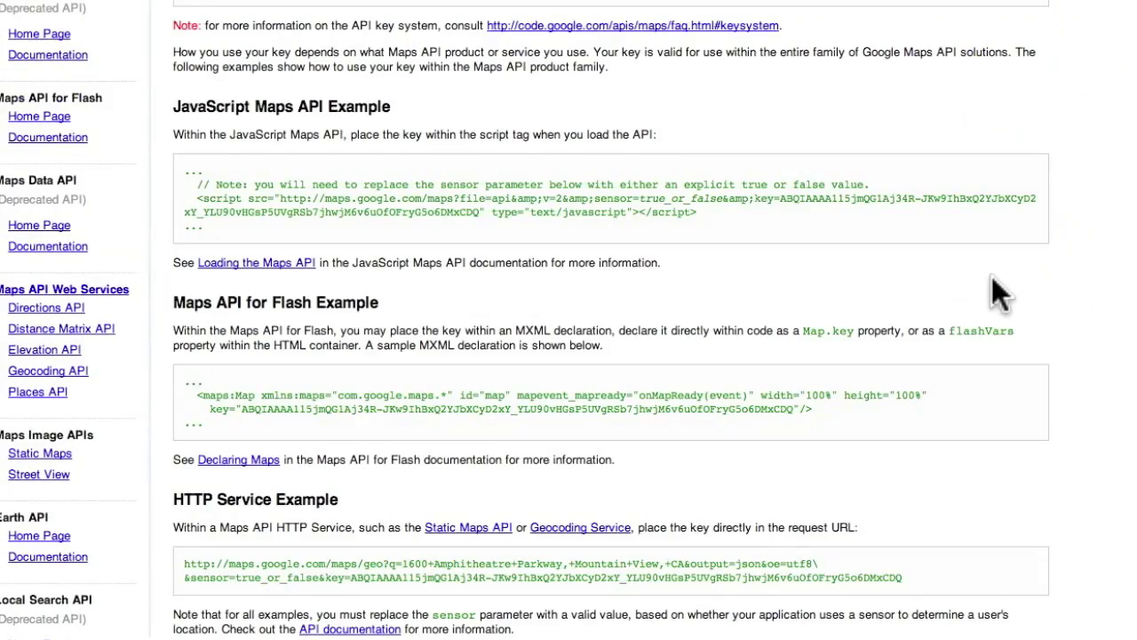
scroll(991, 289, "down", 2)
scroll(986, 282, "up", 5)
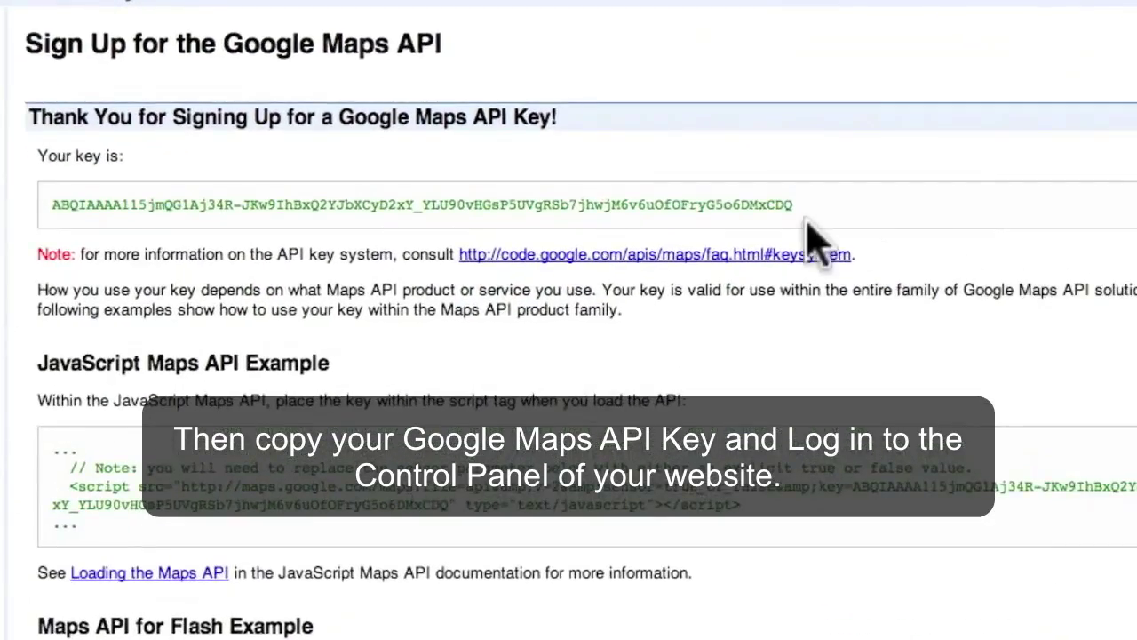
Select the entire generated API key and copy it
left_click(801, 202)
left_click_drag(800, 203, 45, 204)
right_click(86, 208)
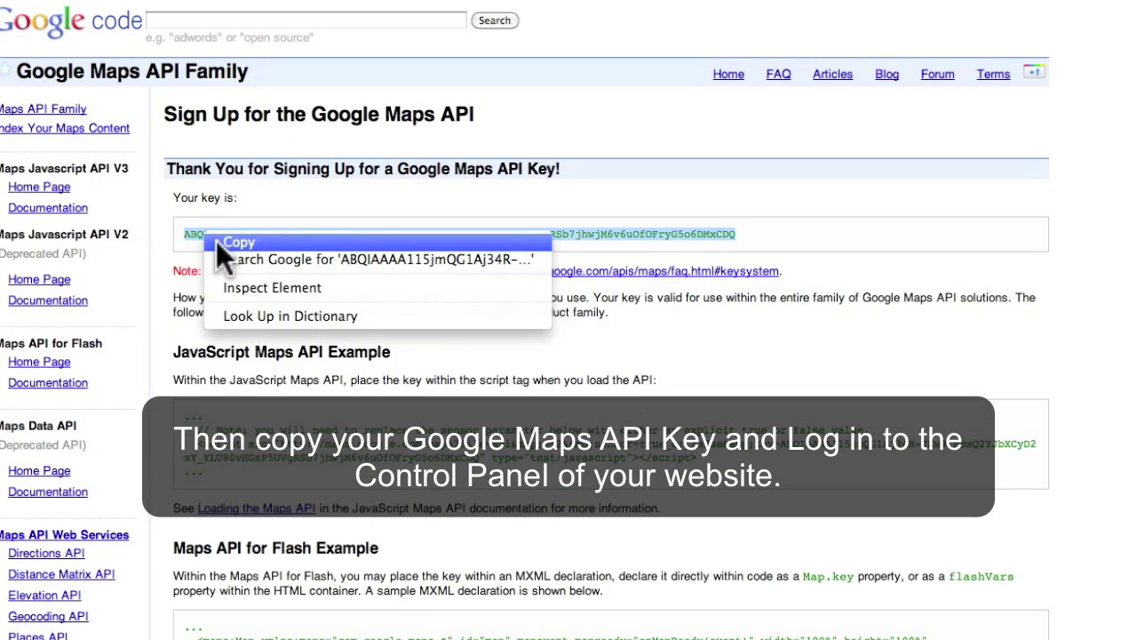
left_click(216, 240)
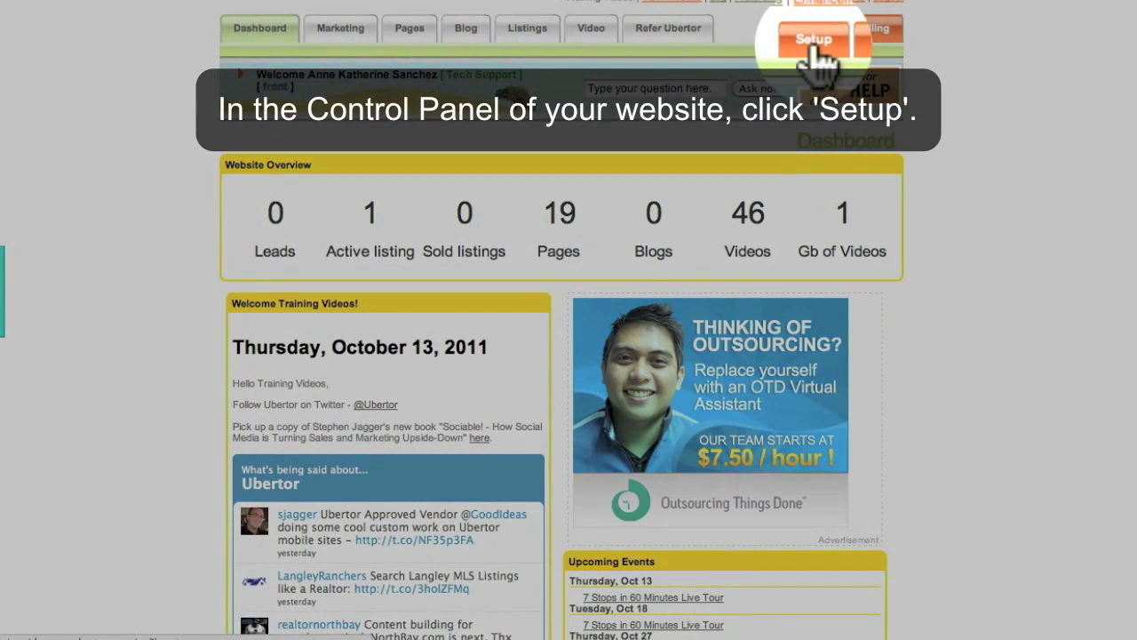
Go to Setup's GOOGLE MAPS page to reach the empty Google Maps Key field
left_click(812, 43)
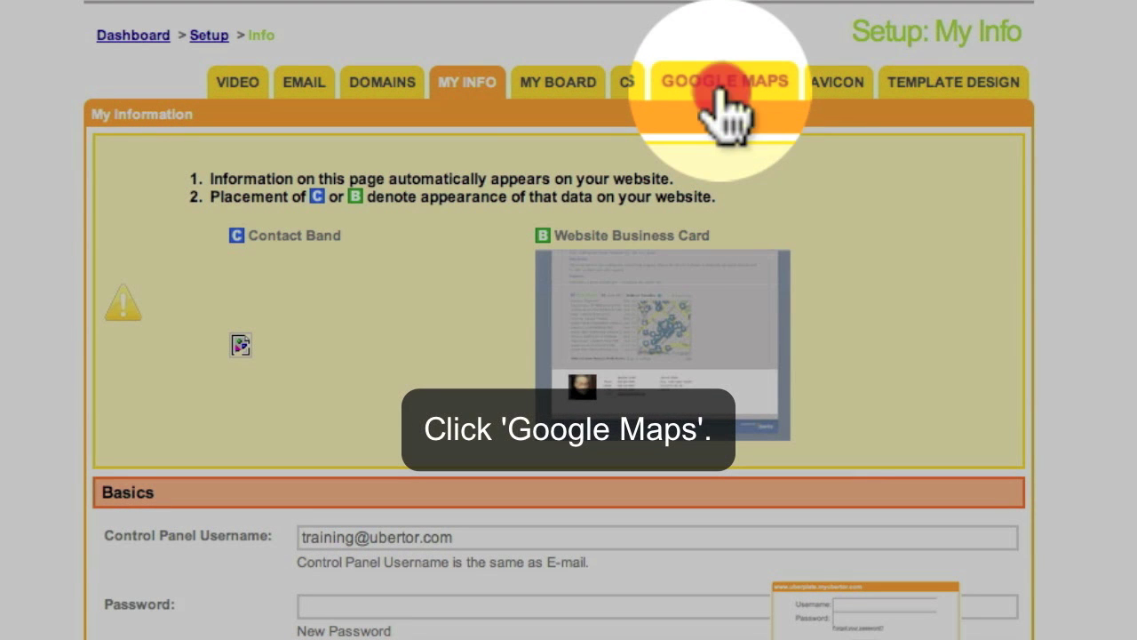
left_click(719, 89)
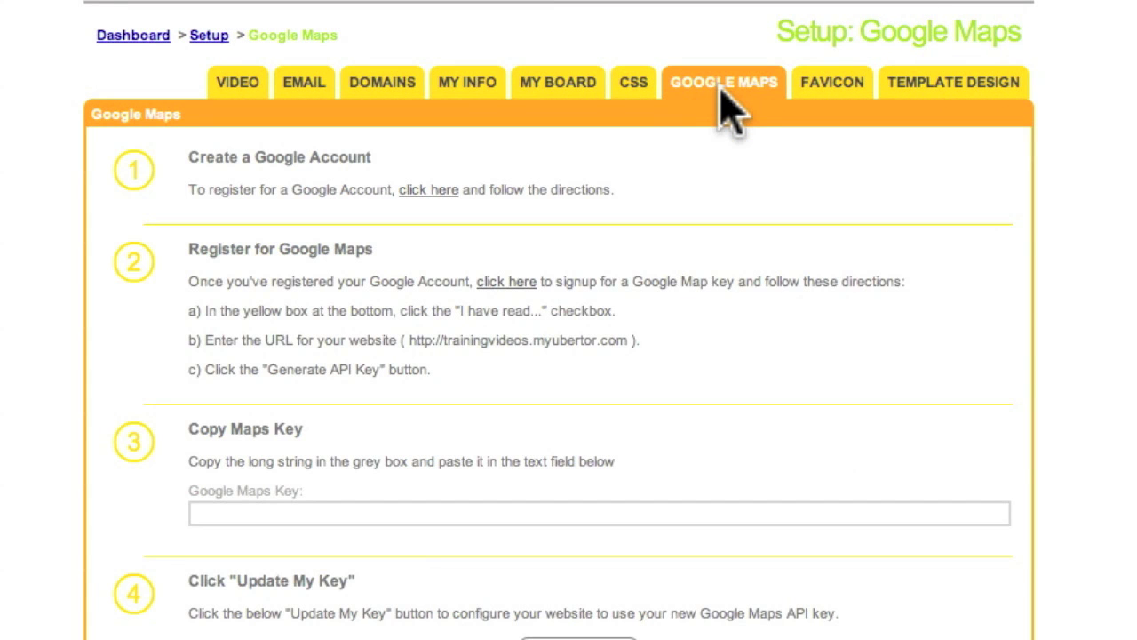
scroll(742, 140, "down", 2)
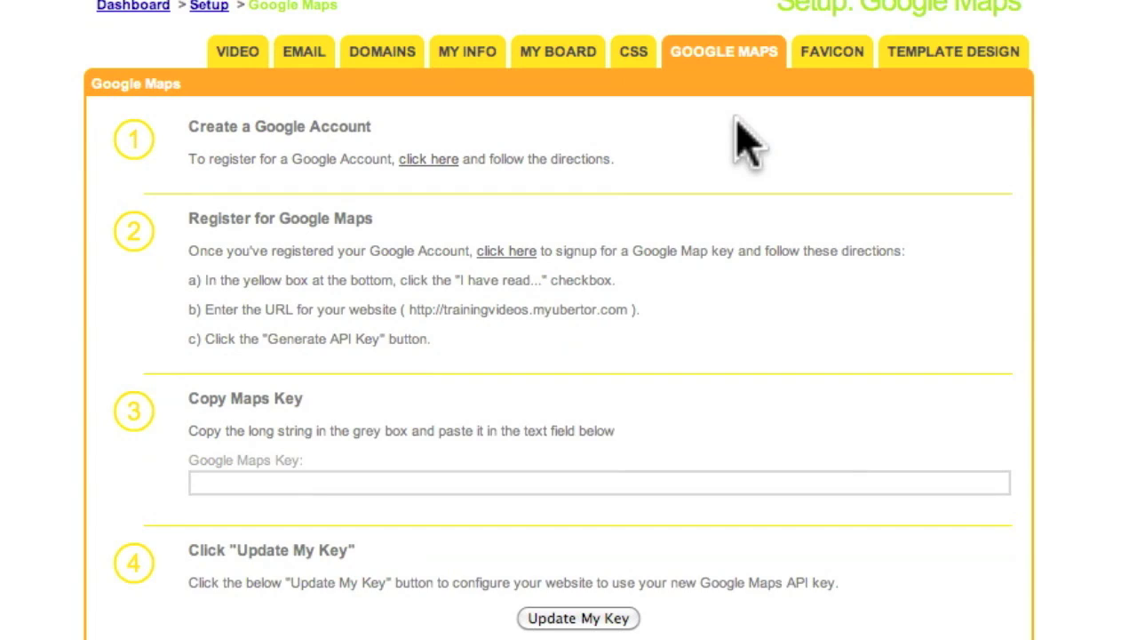
scroll(742, 140, "down", 3)
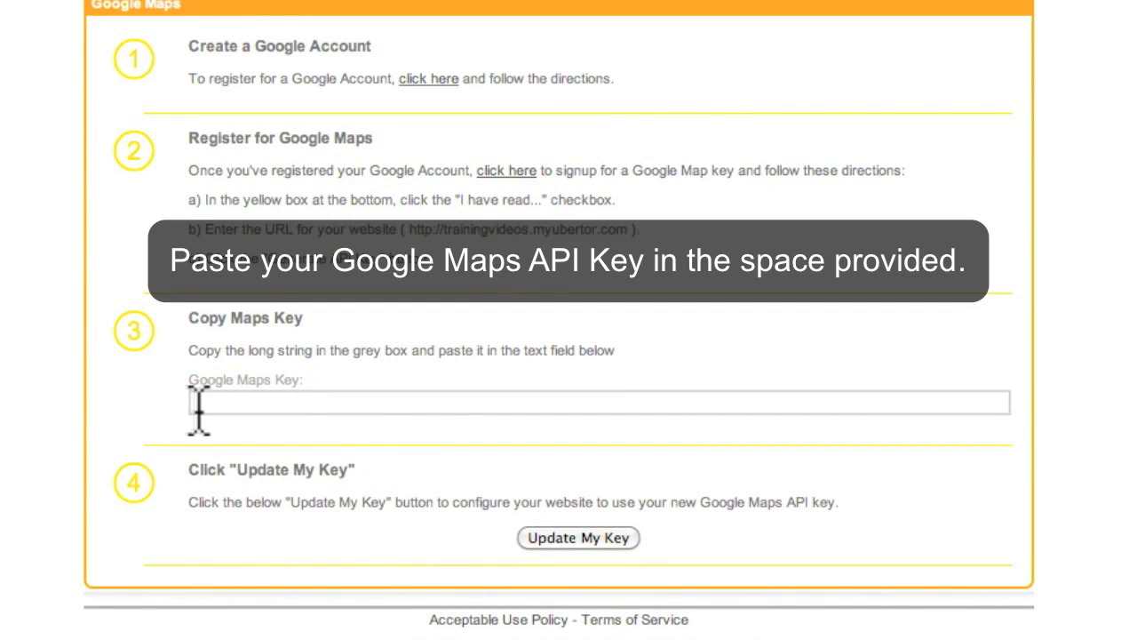
Paste the copied API key into the Google Maps Key field and save it with Update My Key
left_click(197, 405)
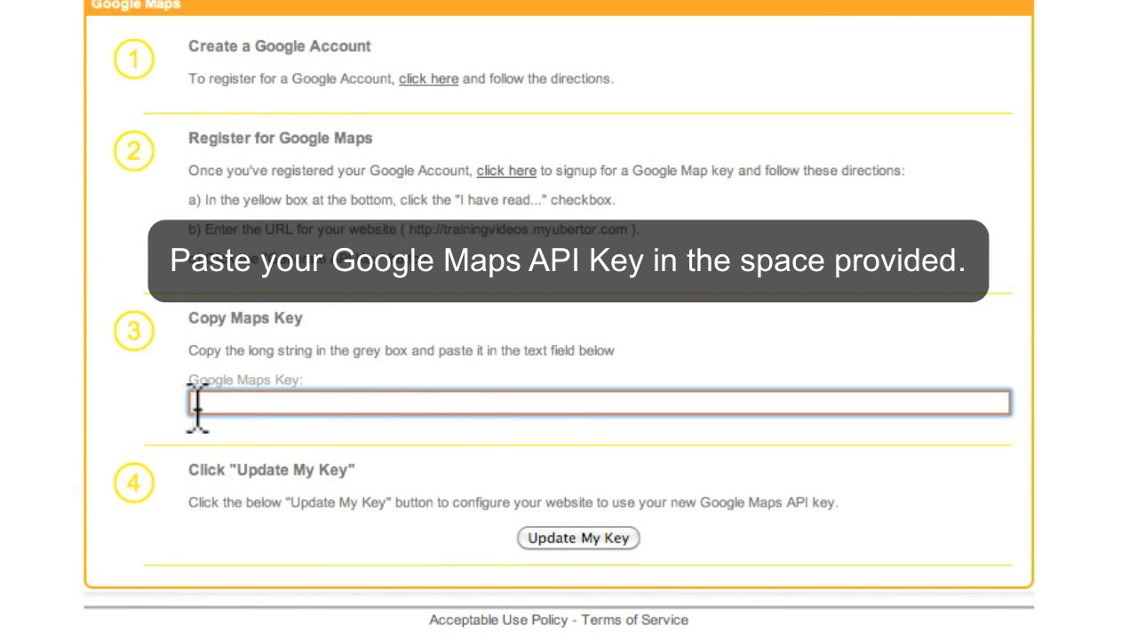
right_click(198, 404)
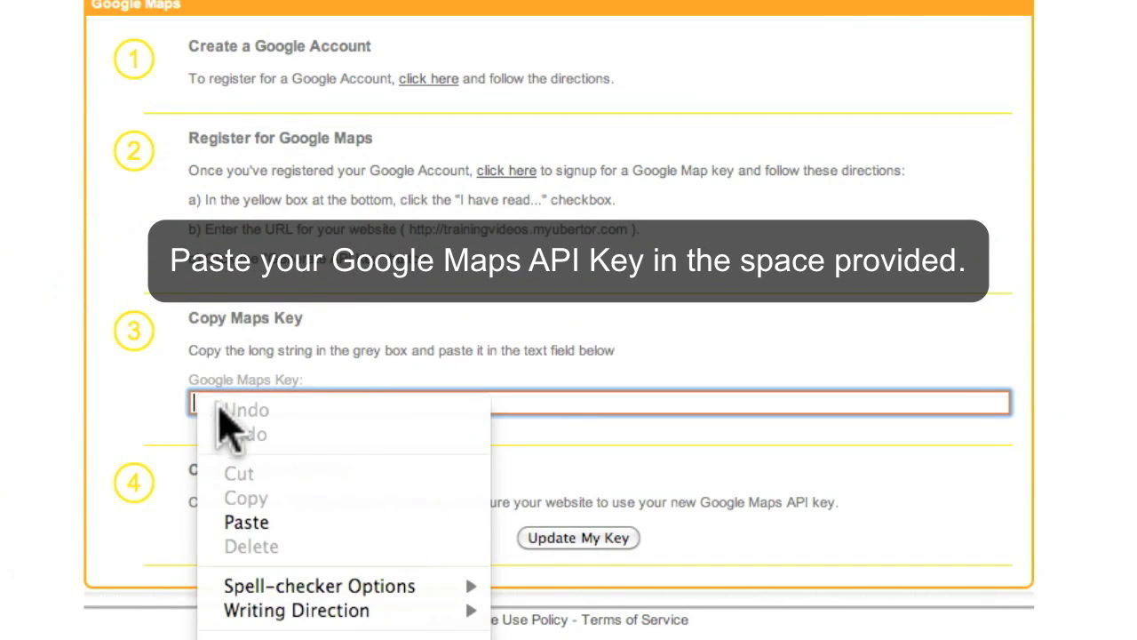
left_click(219, 522)
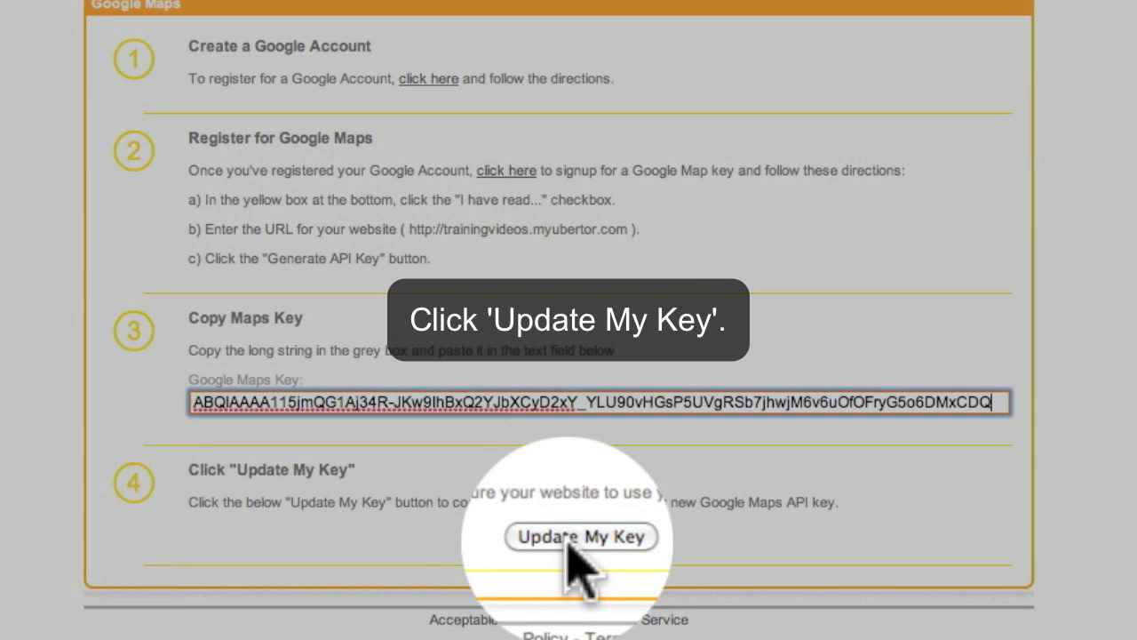
left_click(571, 537)
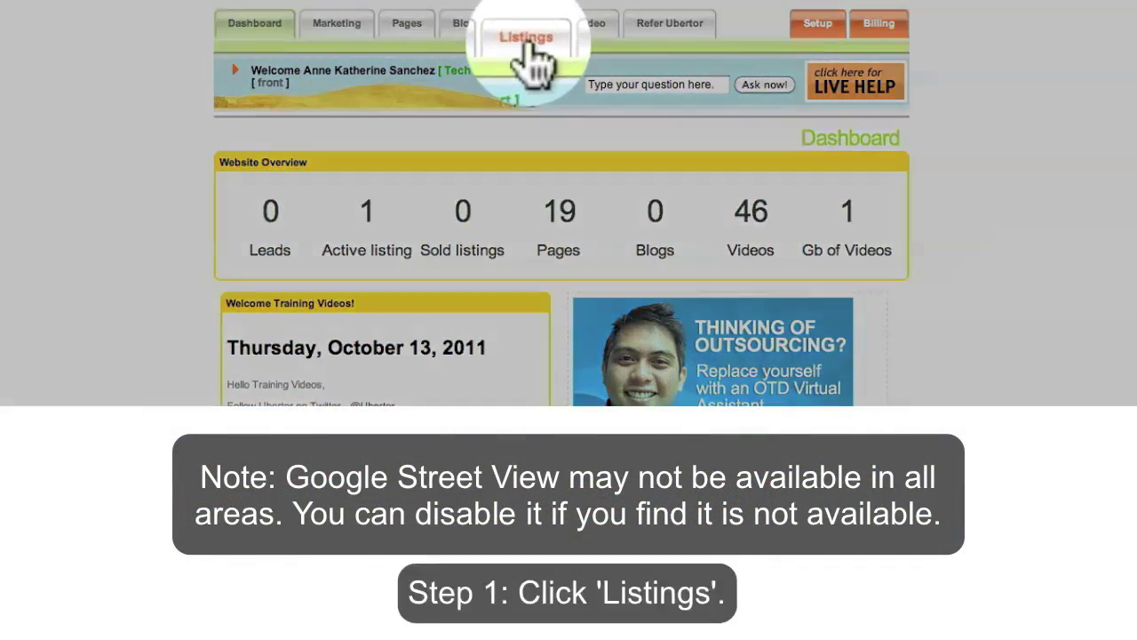
Under Listings > Options > Street View, set automatic Street View for all listings to No and update
left_click(526, 40)
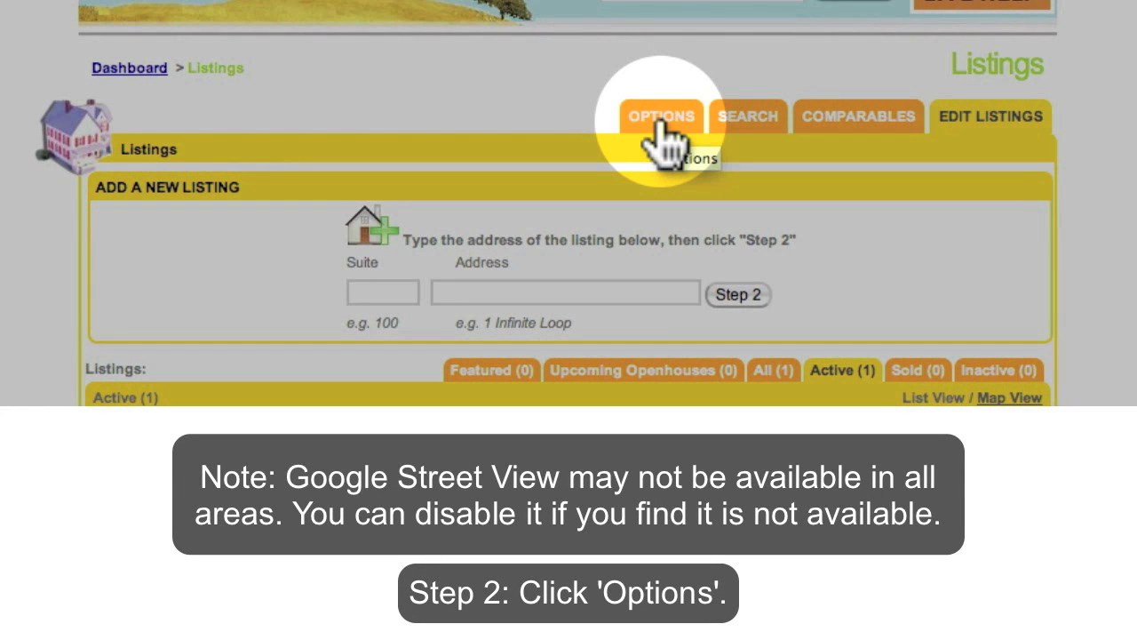
left_click(658, 124)
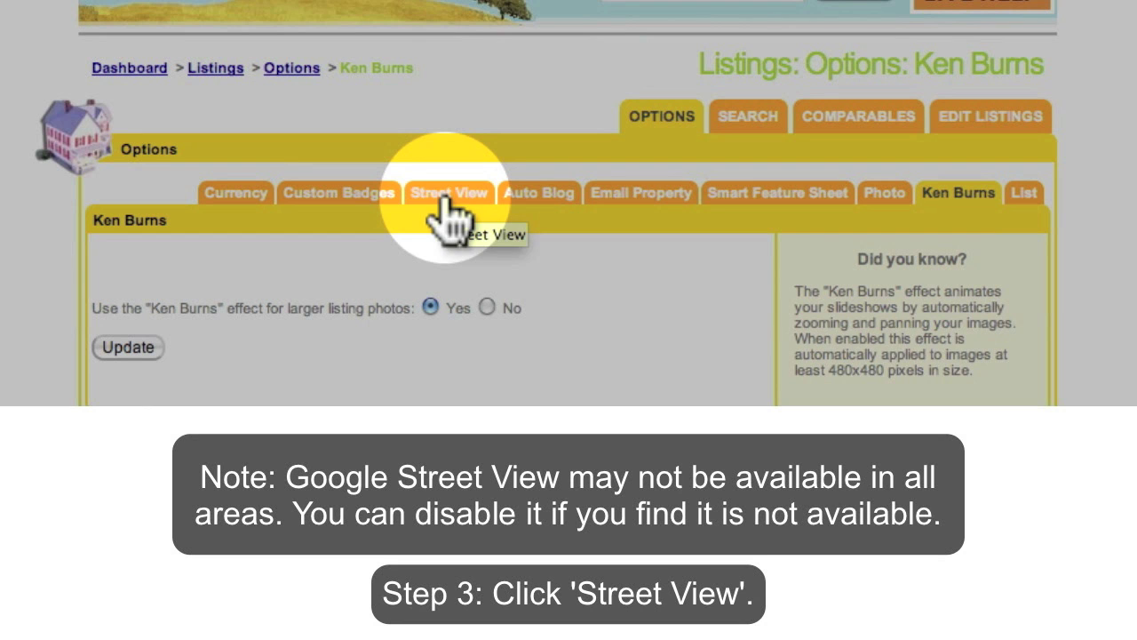
left_click(444, 199)
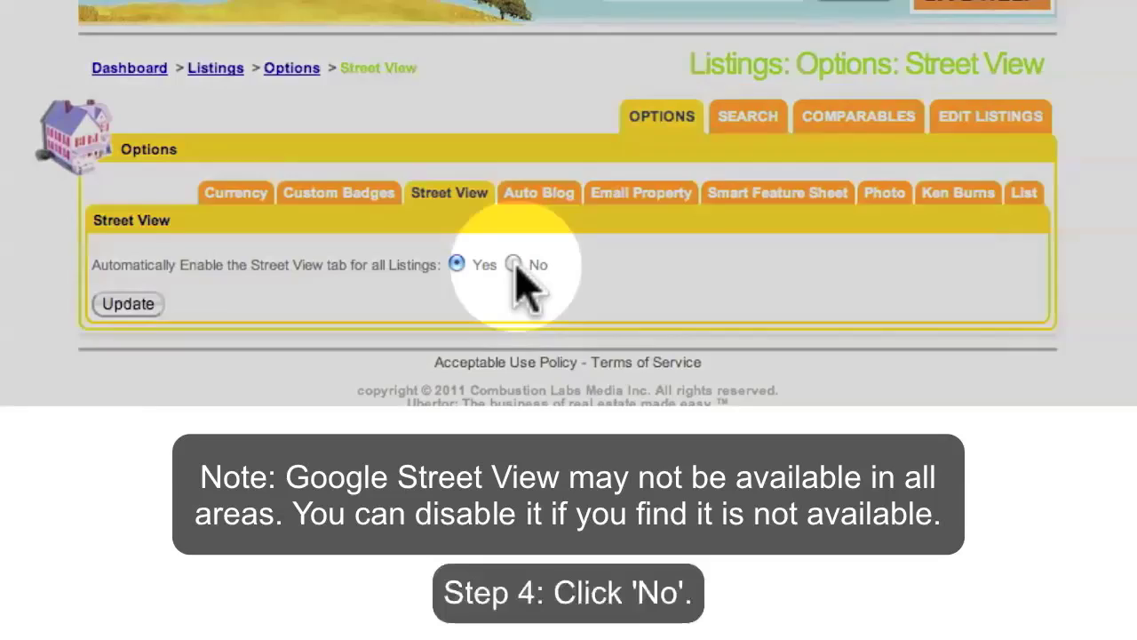
left_click(514, 264)
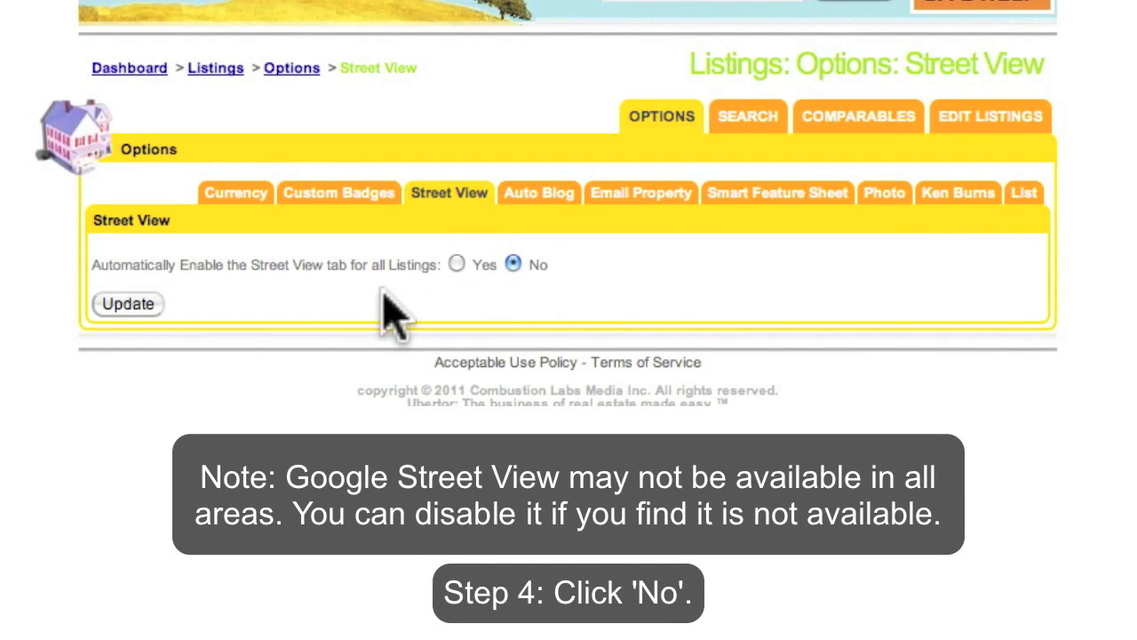
left_click(124, 305)
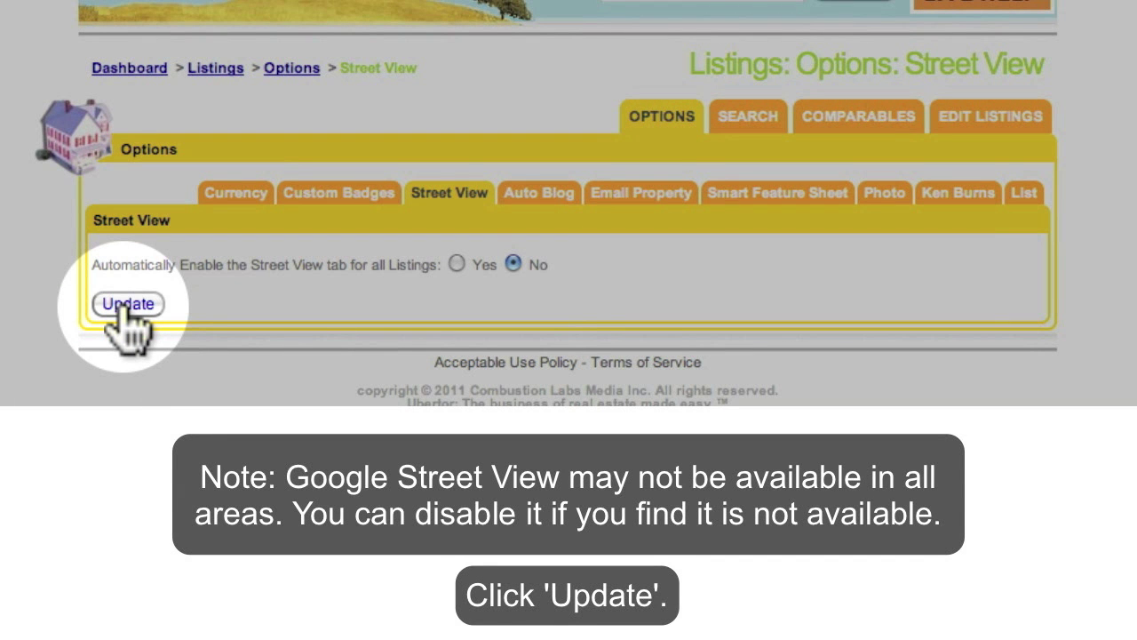
left_click(125, 305)
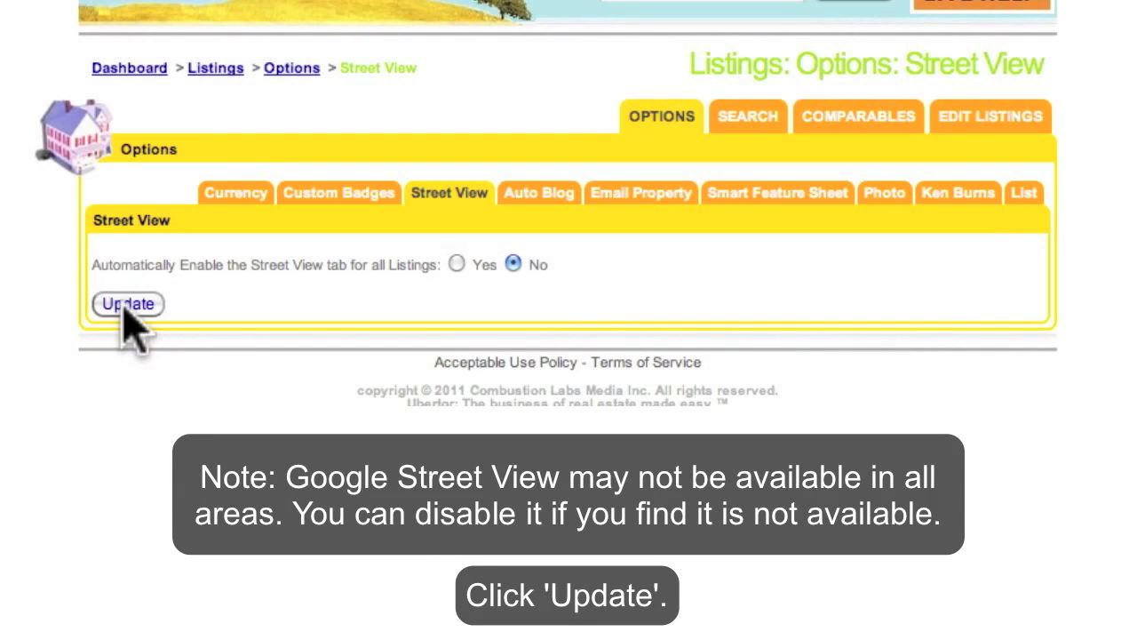